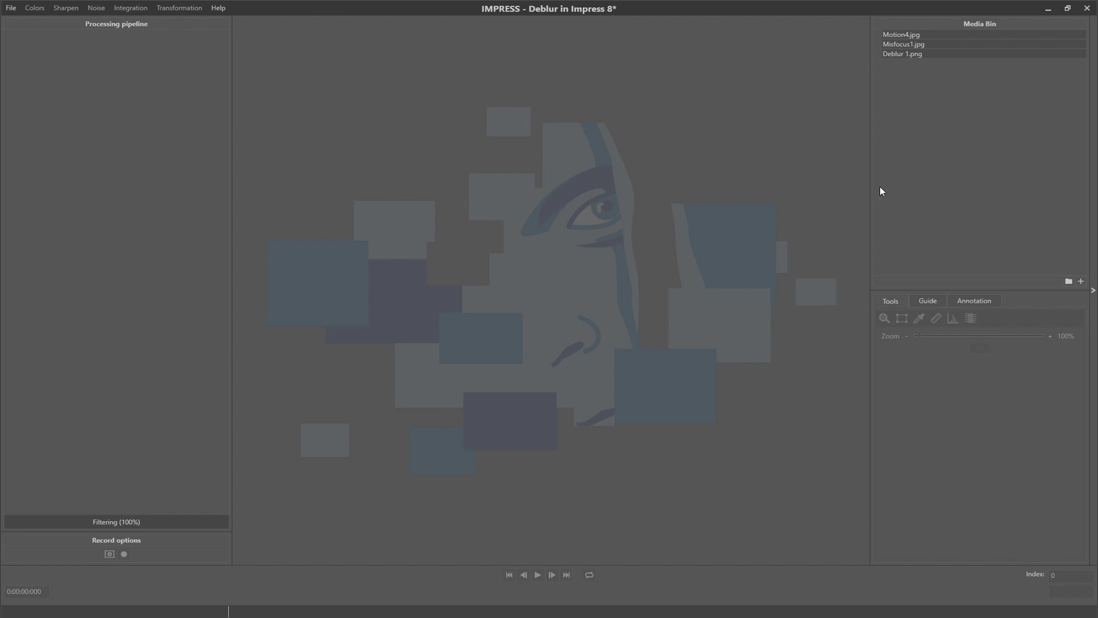
# - Load Motion4.jpg, the motion-blurred night car photo, from the Media Bin
pyautogui.click(915, 35)
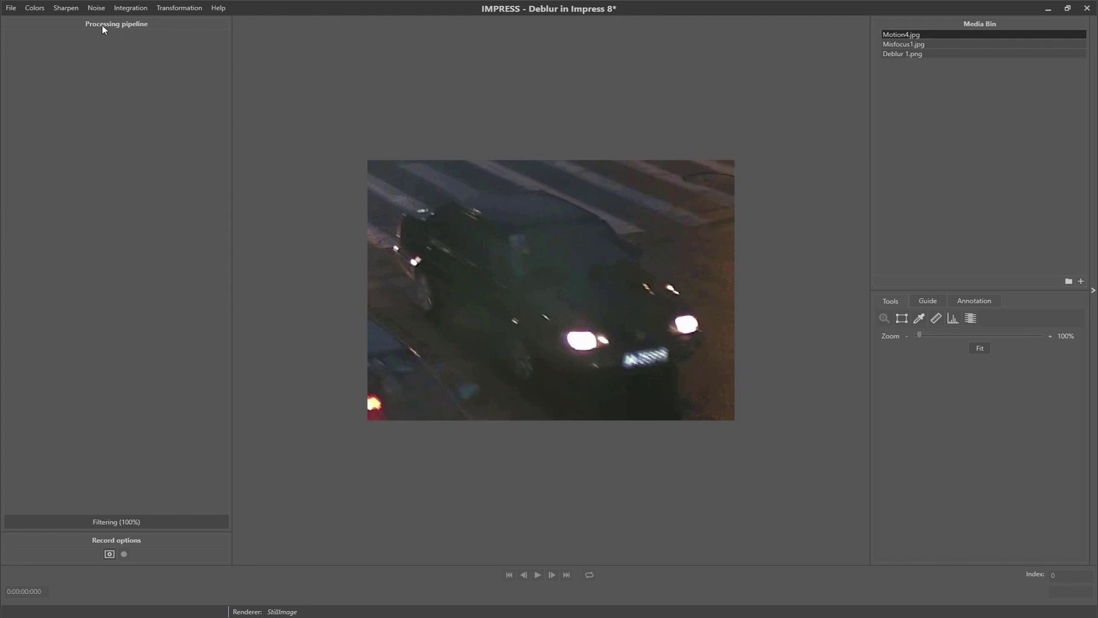
# - Add a Motion deblur filter (Blur 10 px, Angle 0) and show its input/output settings dialog
pyautogui.click(66, 8)
pyautogui.click(87, 48)
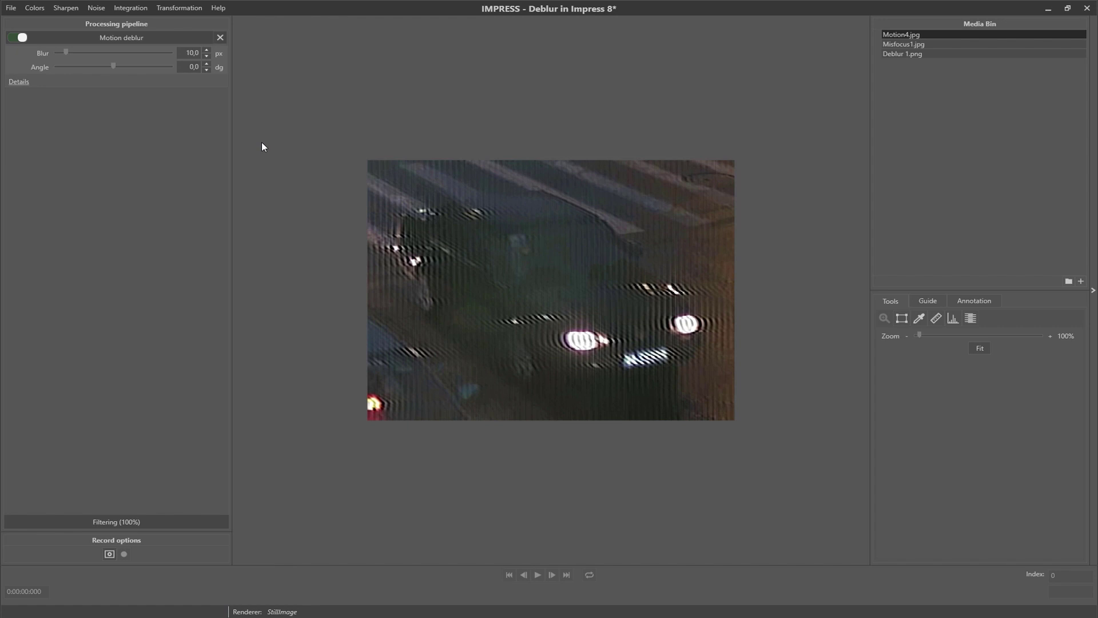
pyautogui.click(23, 81)
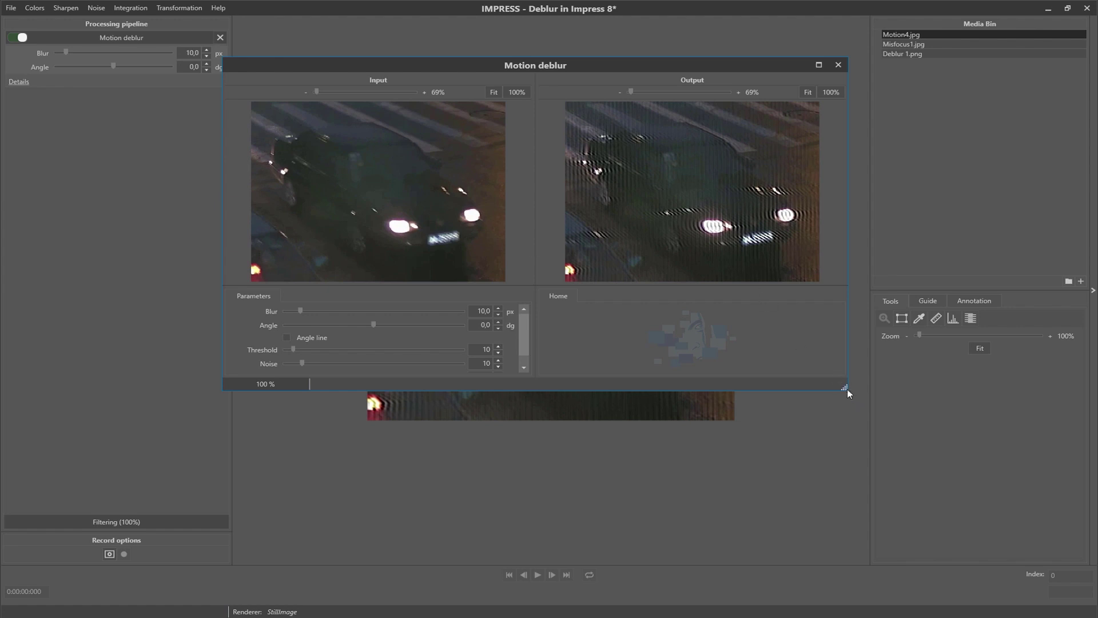
# - Enlarge the dialog, align the angle guide with the streaks, and set Angle to 32,2°
pyautogui.moveTo(846, 389); pyautogui.dragTo(974, 506)
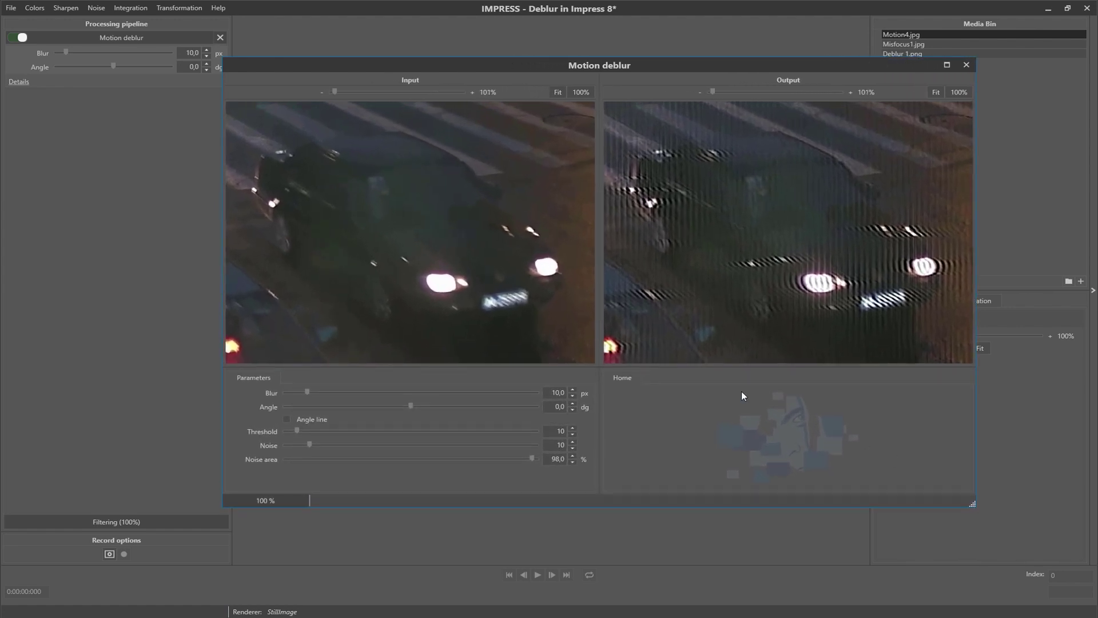
pyautogui.click(288, 420)
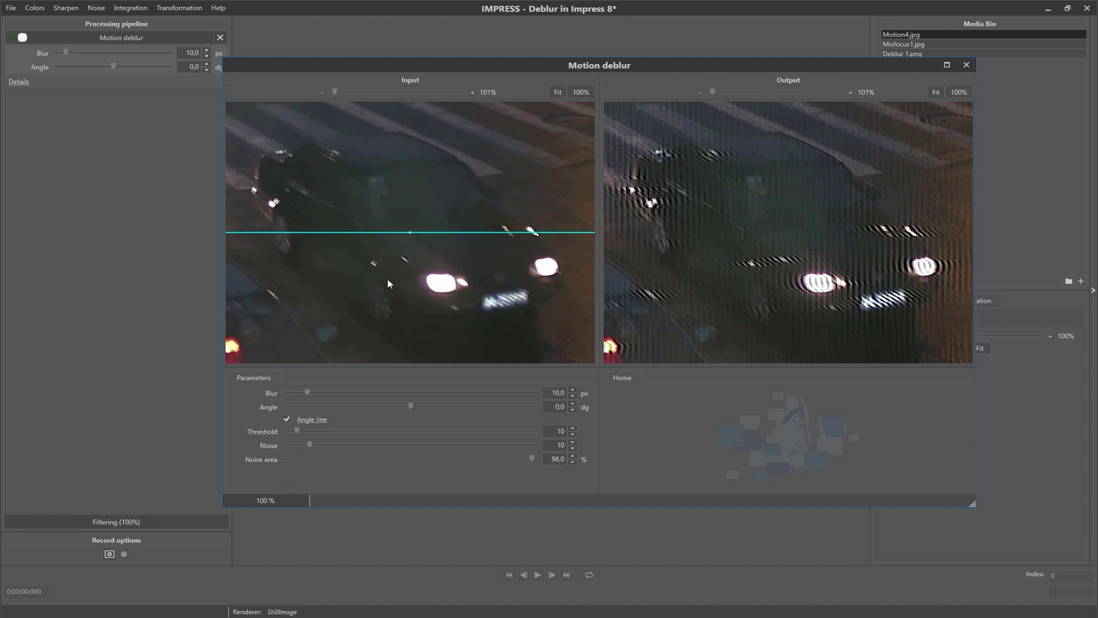
pyautogui.moveTo(409, 233); pyautogui.dragTo(561, 286)
pyautogui.scroll(4, 539, 314)
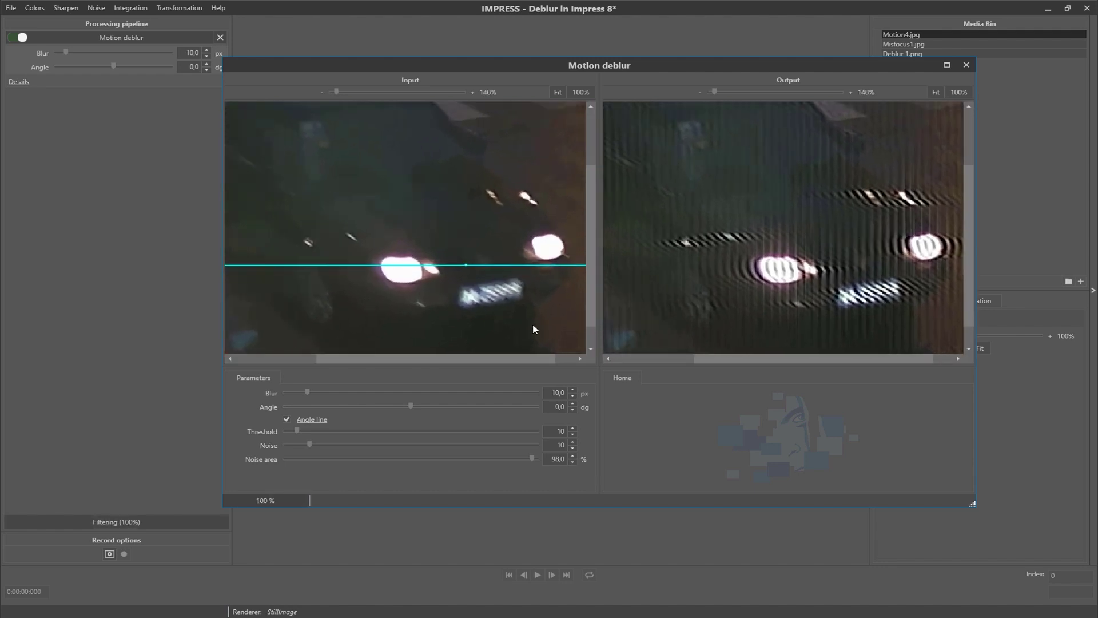
pyautogui.scroll(6, 533, 326)
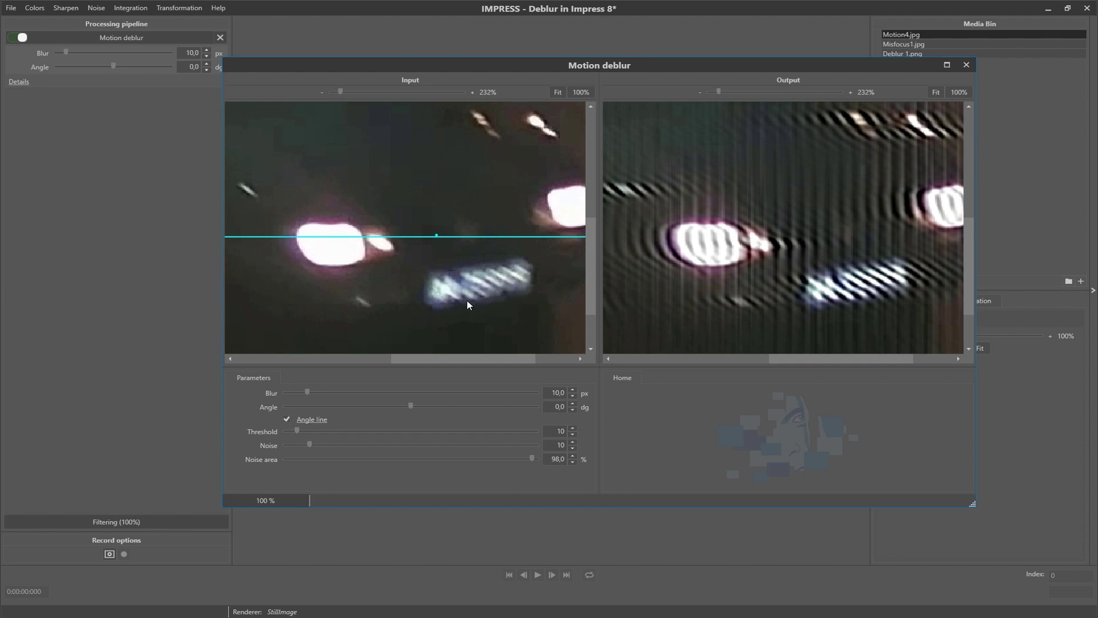
pyautogui.click(572, 404)
pyautogui.moveTo(572, 404); pyautogui.dragTo(572, 405)
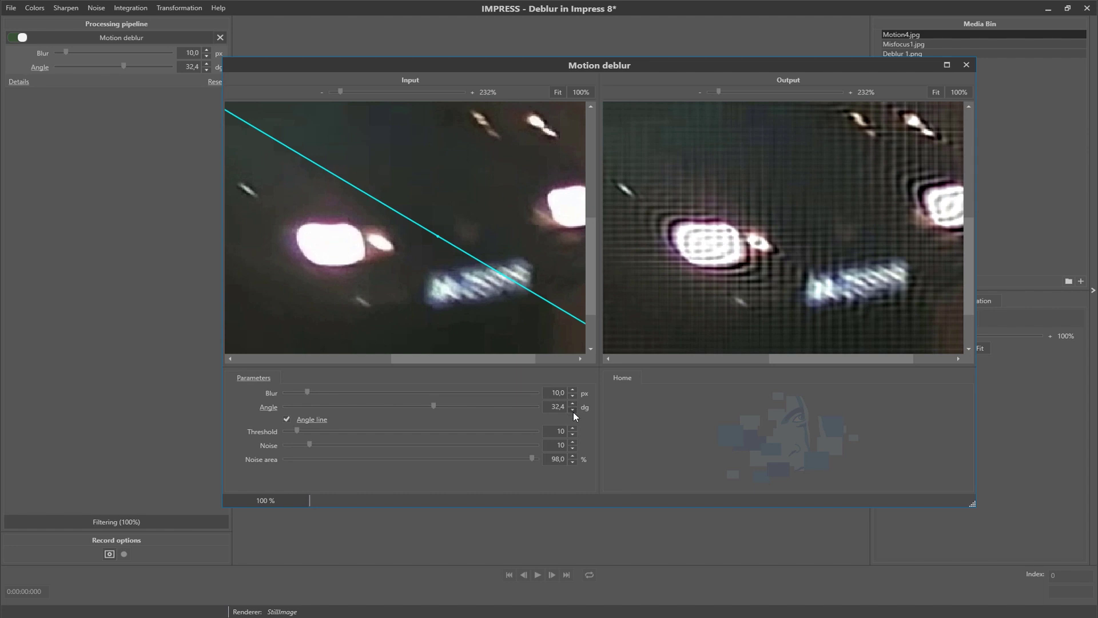
pyautogui.click(573, 412)
# - Hide the angle line and raise the motion deblur Blur to 13,0 px
pyautogui.click(286, 420)
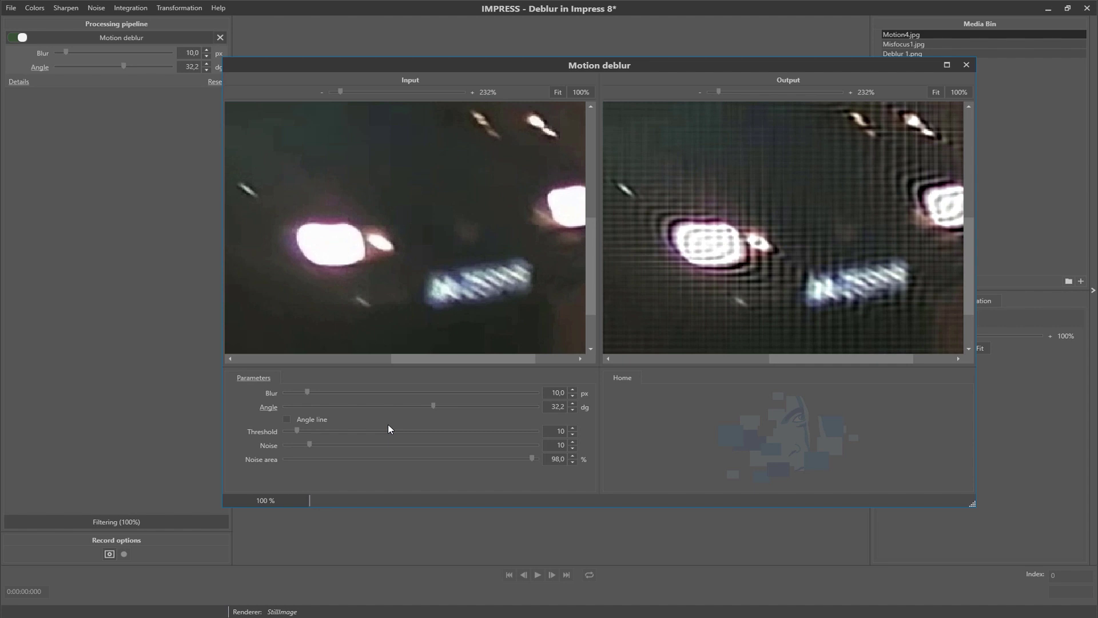
pyautogui.click(572, 389)
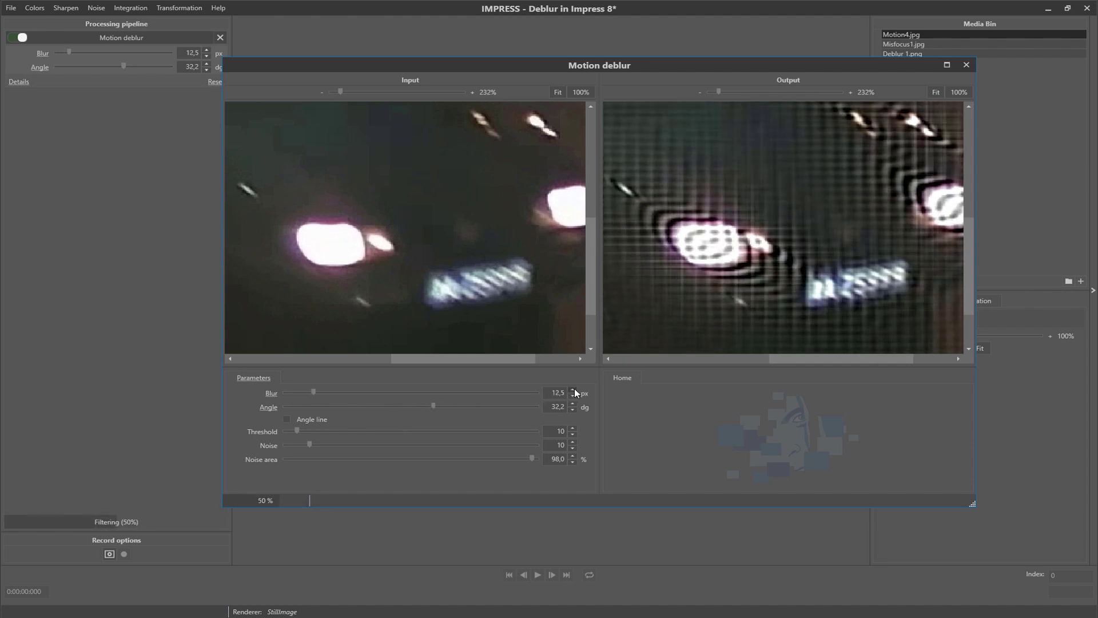
pyautogui.click(574, 389)
pyautogui.click(574, 389)
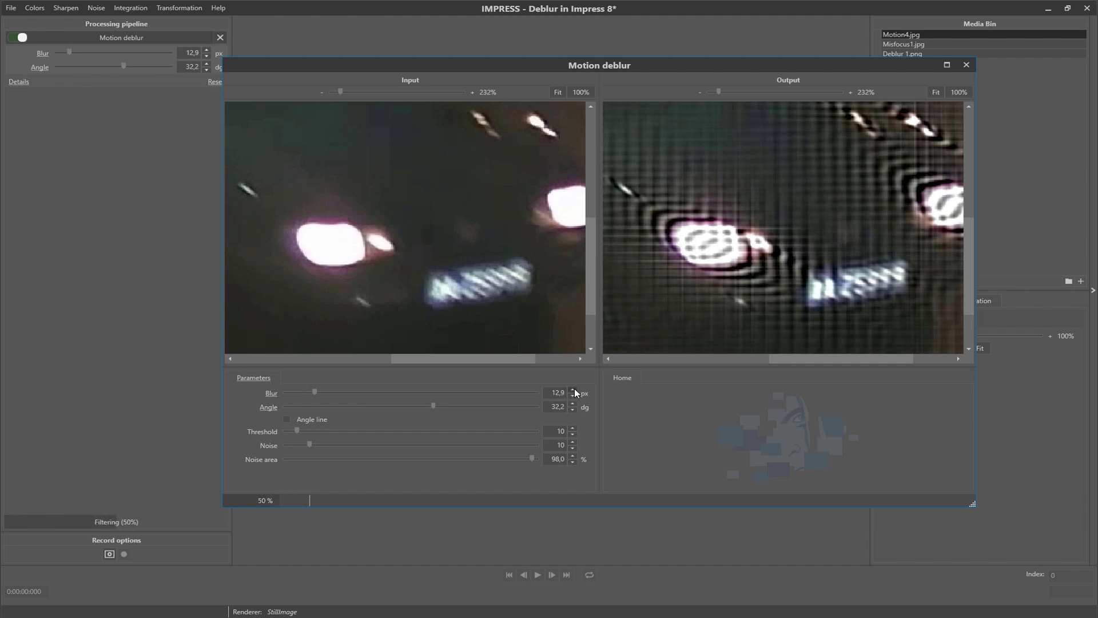
pyautogui.click(574, 389)
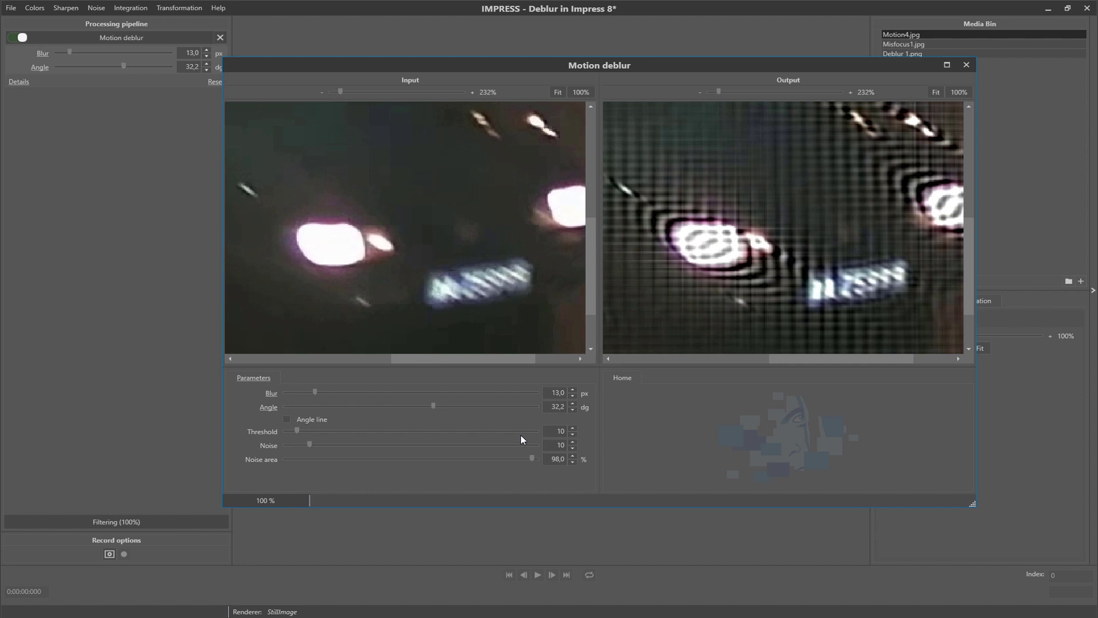
# - Lower Noise to 4 and close the Motion deblur window
pyautogui.click(573, 448)
pyautogui.click(573, 448)
pyautogui.click(572, 448)
pyautogui.click(573, 448)
pyautogui.click(572, 448)
pyautogui.click(572, 448)
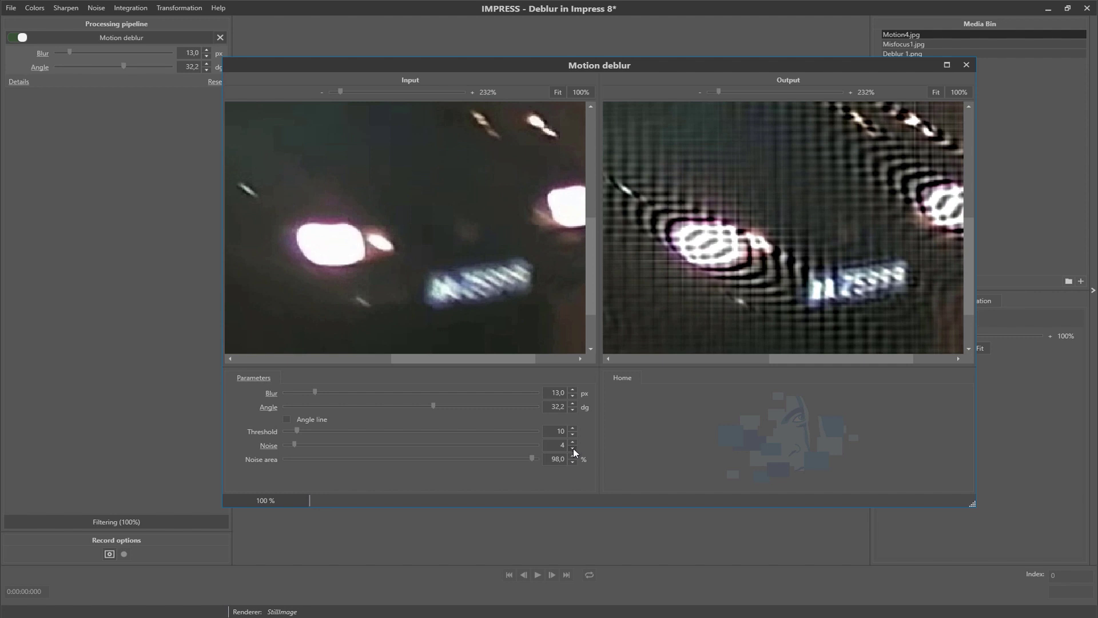
pyautogui.scroll(-5, 694, 263)
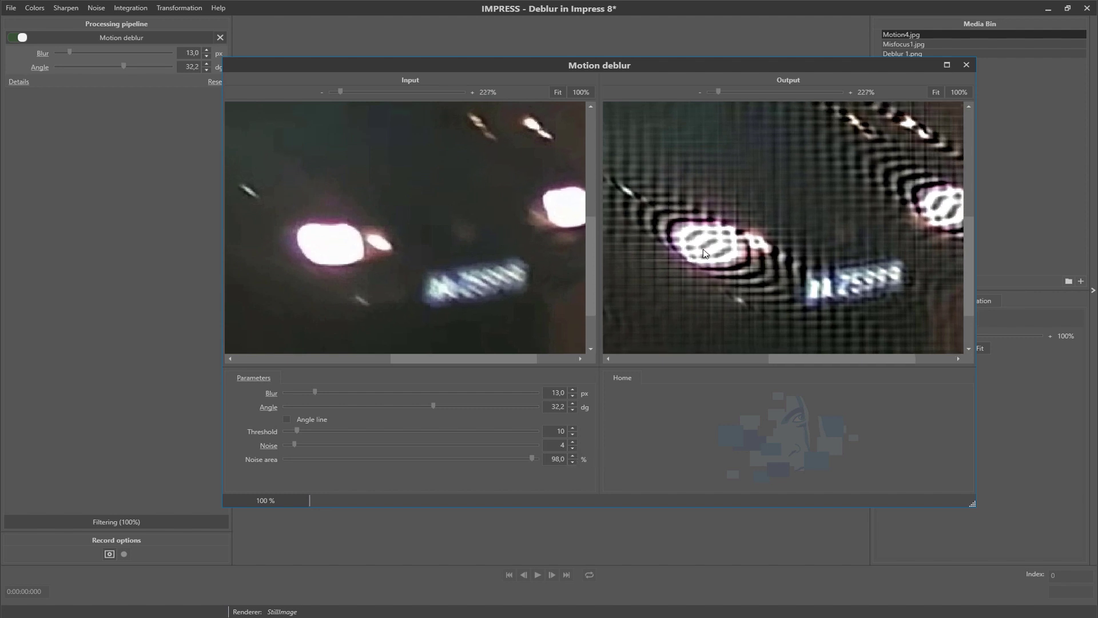
pyautogui.scroll(-3, 694, 281)
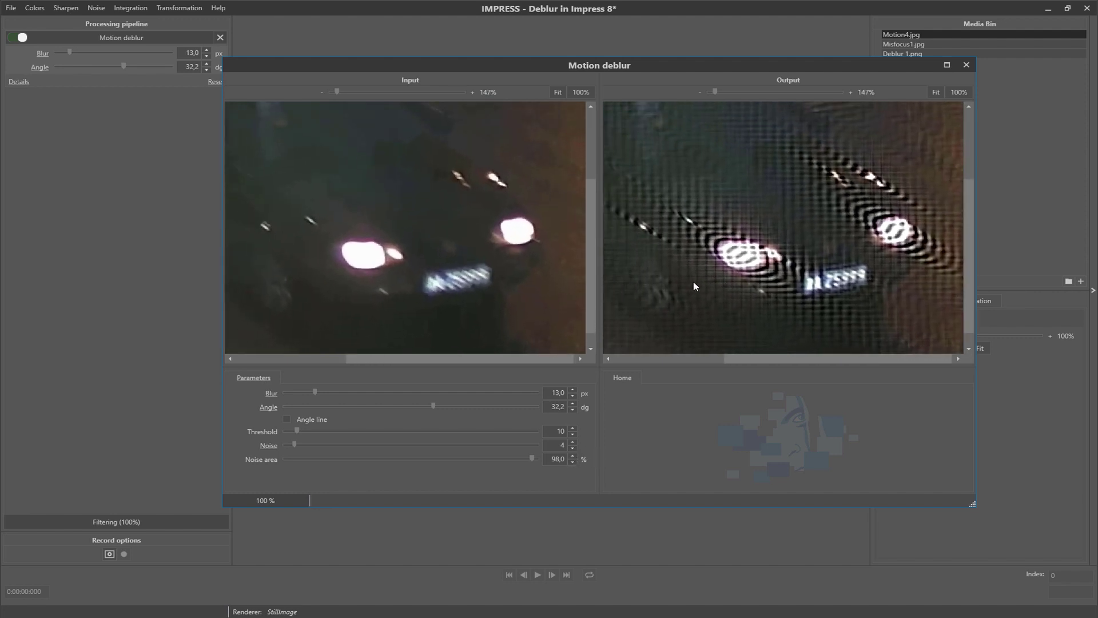
pyautogui.click(966, 64)
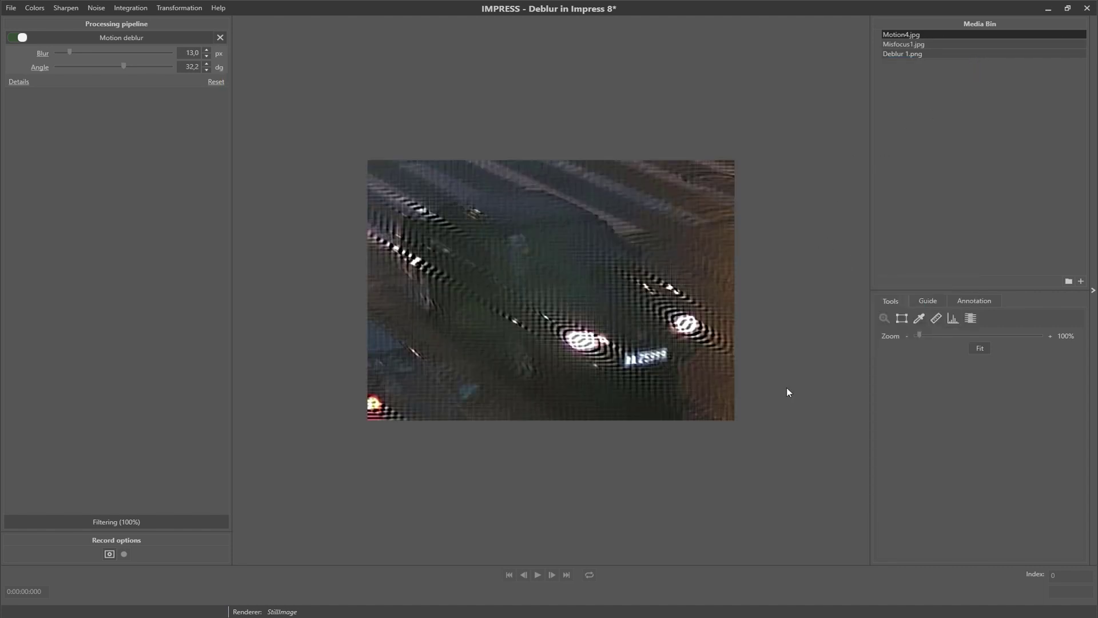
# - Switch the viewer to Misfocus1.jpg, the blurry grayscale rear view of a car
pyautogui.click(913, 46)
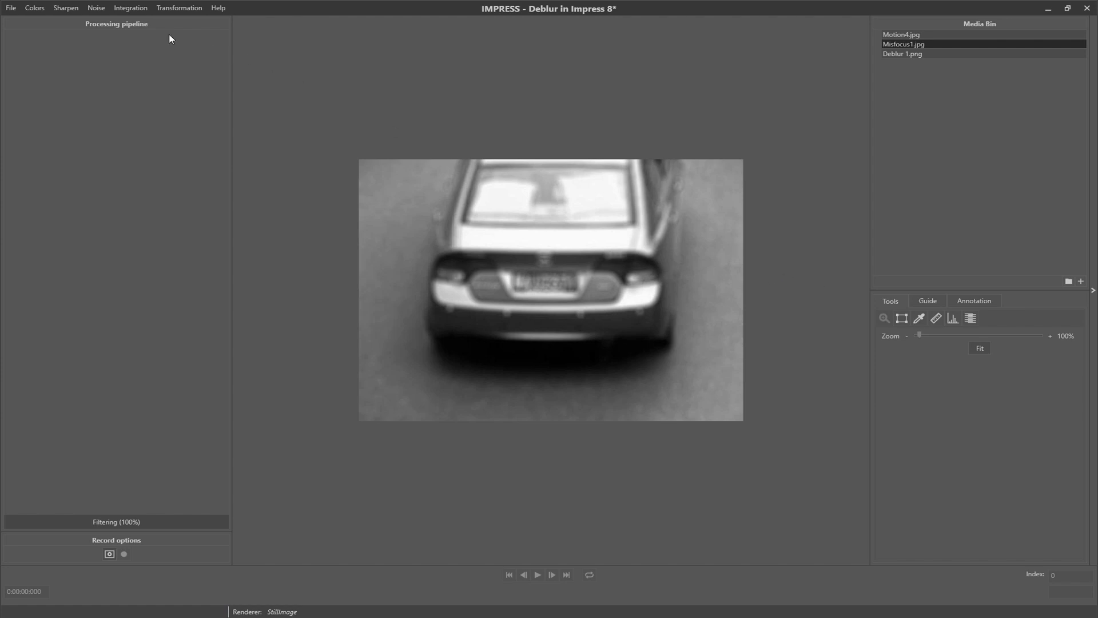
# - Add a Misfocus deblur filter at Blur 15,0 px and show its detailed settings
pyautogui.click(66, 9)
pyautogui.click(78, 60)
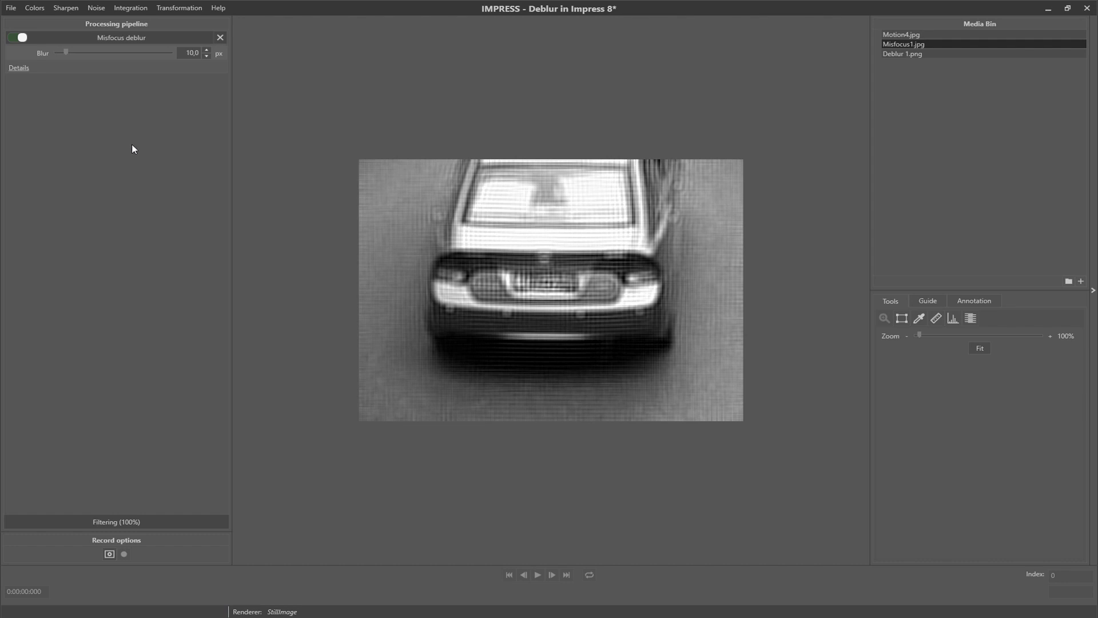
pyautogui.click(75, 52)
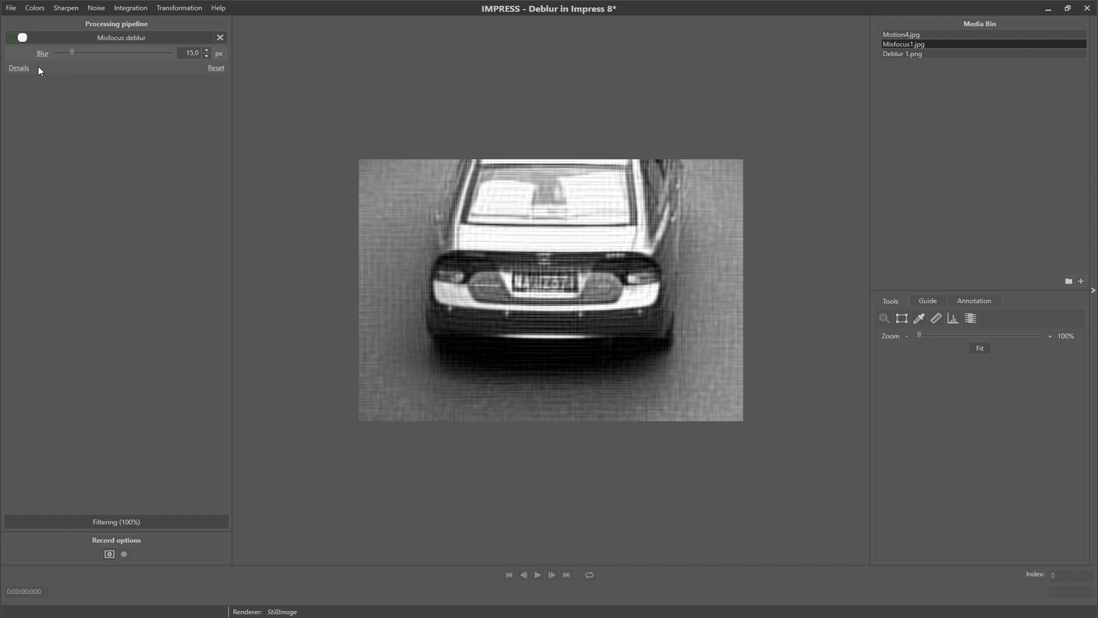
pyautogui.click(18, 68)
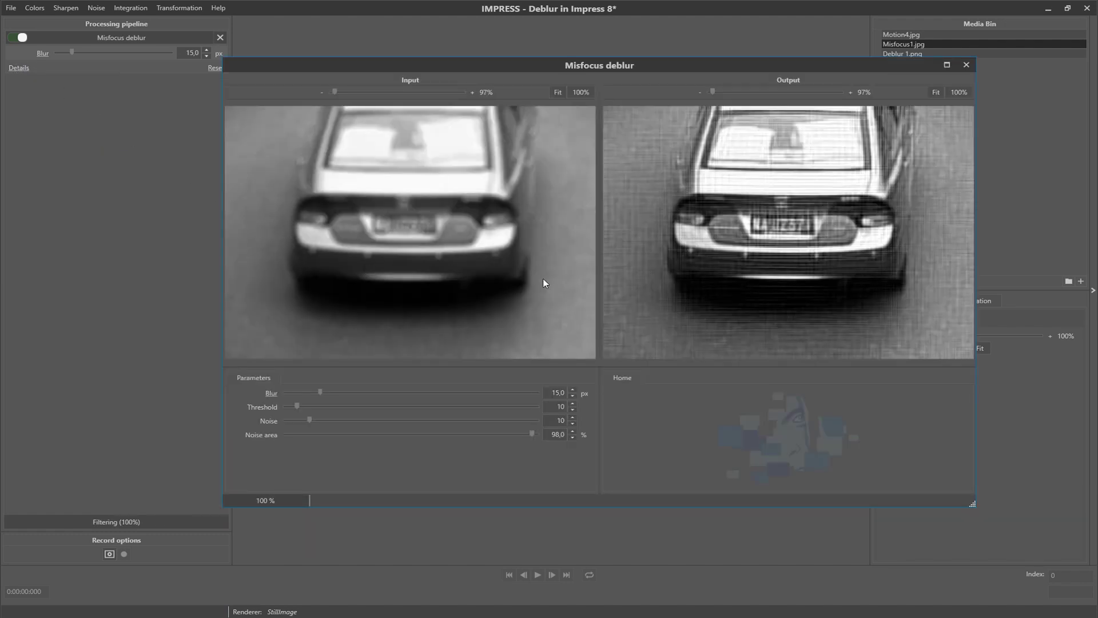
# - Nudge the misfocus Blur to 15,2 and raise Threshold to 18
pyautogui.click(572, 390)
pyautogui.click(573, 404)
pyautogui.click(572, 405)
pyautogui.click(572, 404)
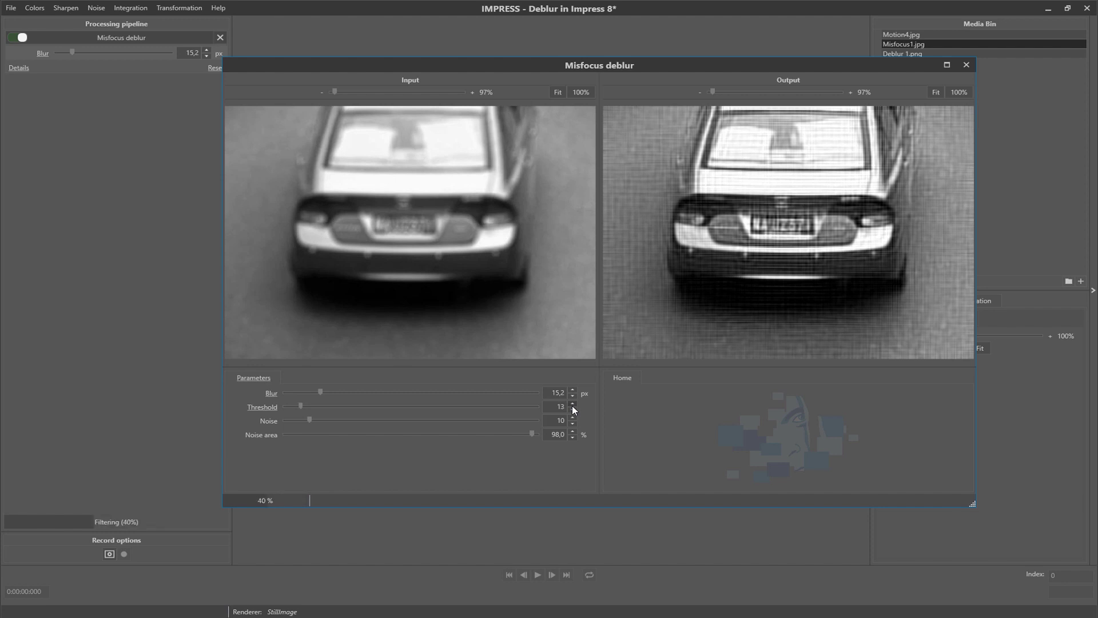
pyautogui.click(572, 405)
pyautogui.click(573, 404)
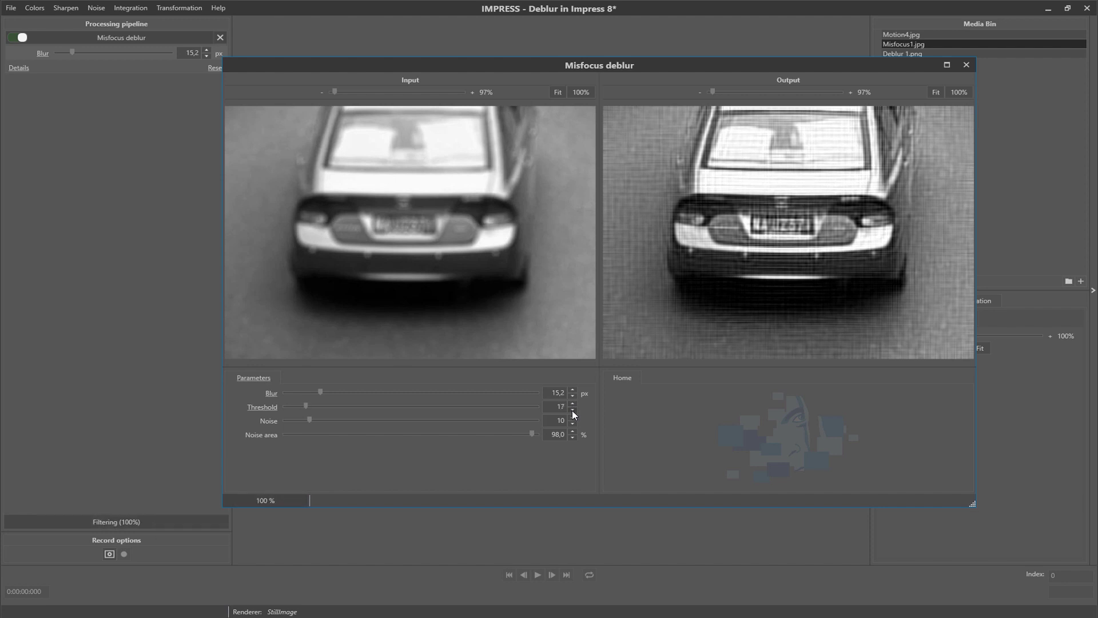
pyautogui.click(573, 404)
# - Lower Noise to 0 and close the Misfocus deblur settings window
pyautogui.click(575, 424)
pyautogui.click(574, 424)
pyautogui.click(575, 424)
pyautogui.click(574, 424)
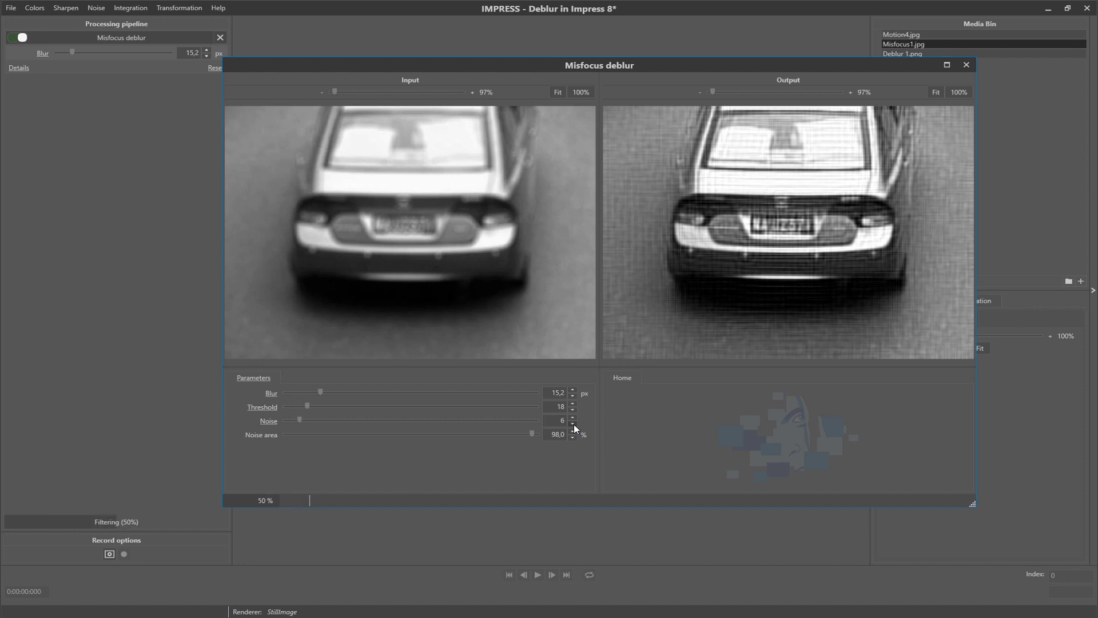
pyautogui.click(574, 424)
pyautogui.click(574, 424)
pyautogui.click(574, 424)
pyautogui.click(574, 424)
pyautogui.click(575, 424)
pyautogui.click(574, 424)
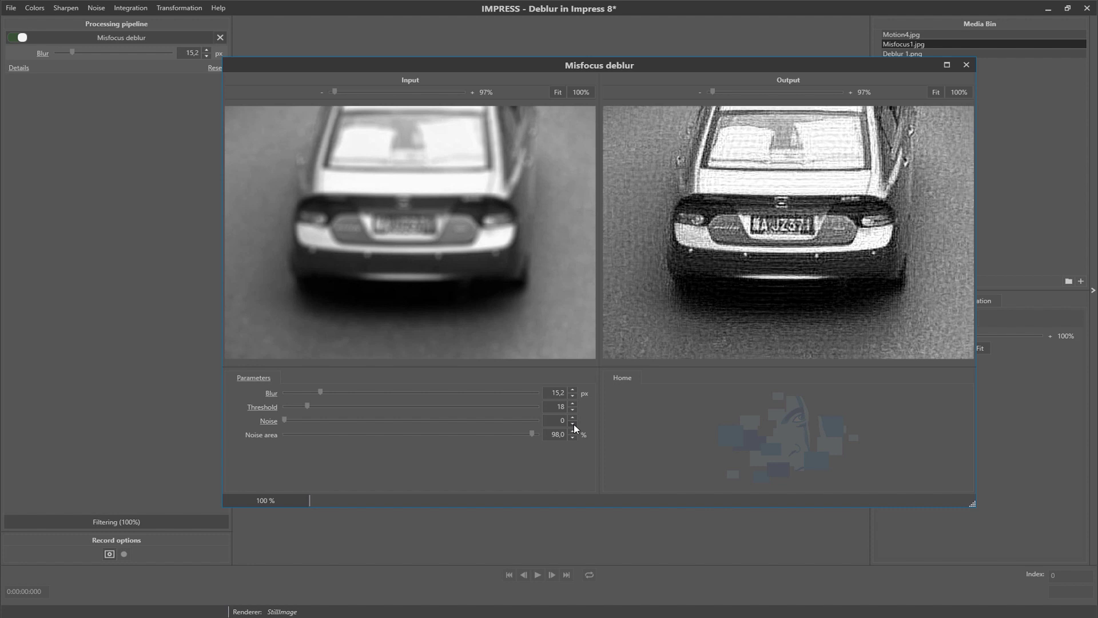
pyautogui.click(965, 65)
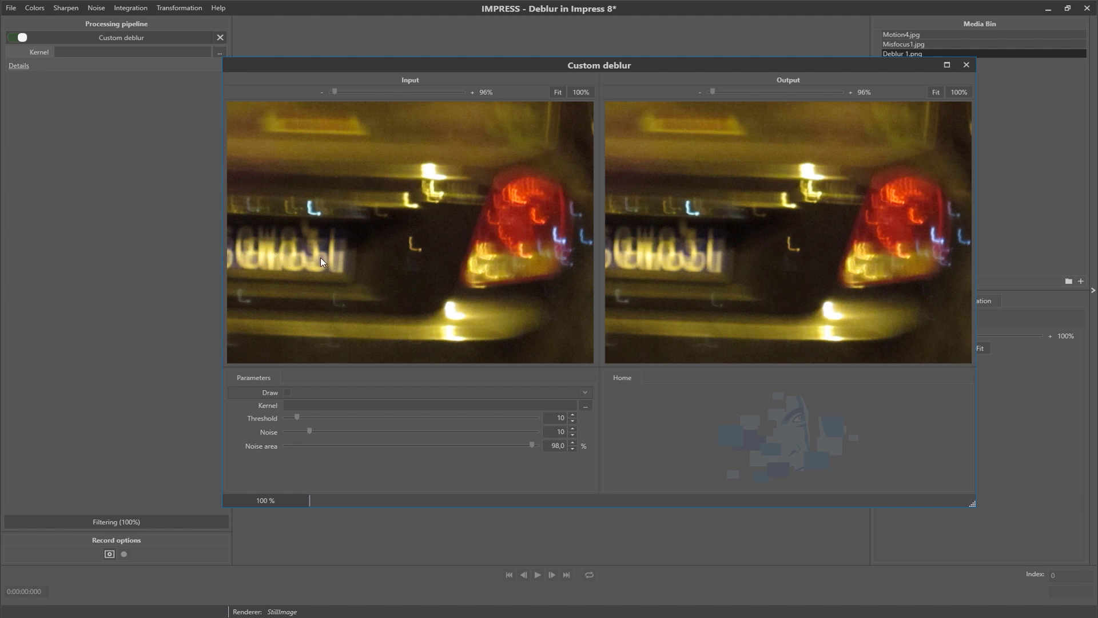
# - Enable Draw and frame the small L-shaped light streak with the red kernel rectangle
pyautogui.click(287, 393)
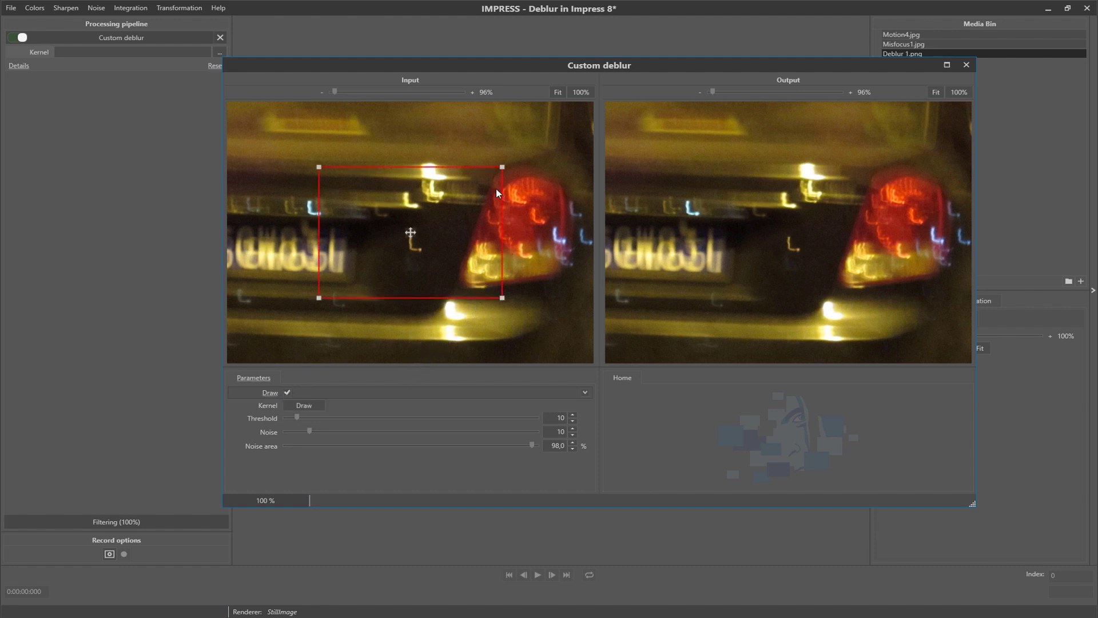
pyautogui.moveTo(499, 168); pyautogui.dragTo(424, 234)
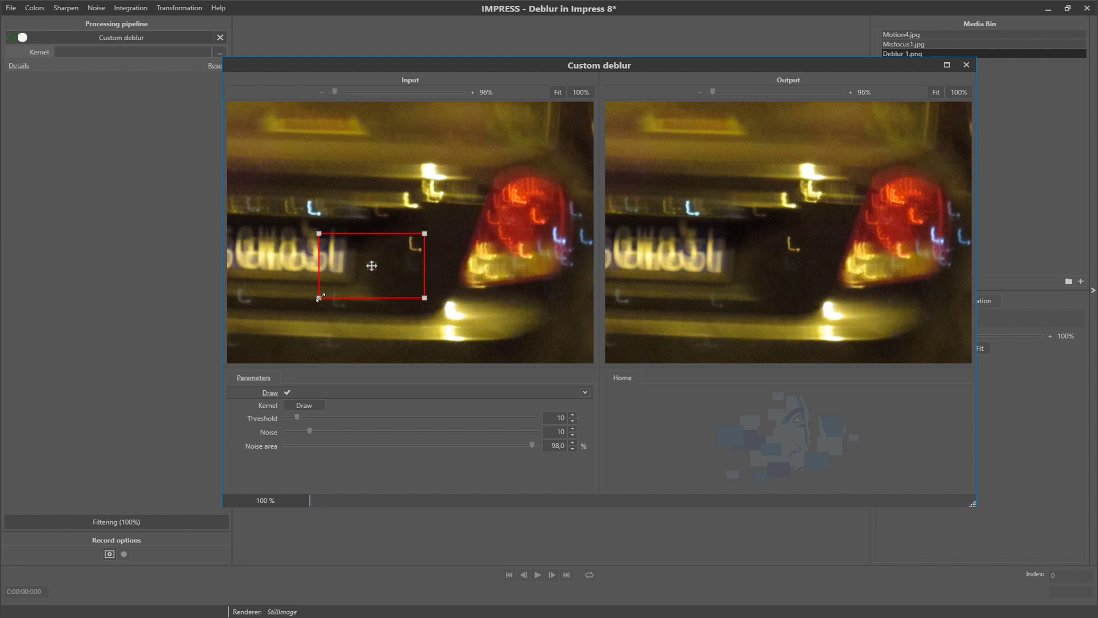
pyautogui.moveTo(321, 298); pyautogui.dragTo(406, 252)
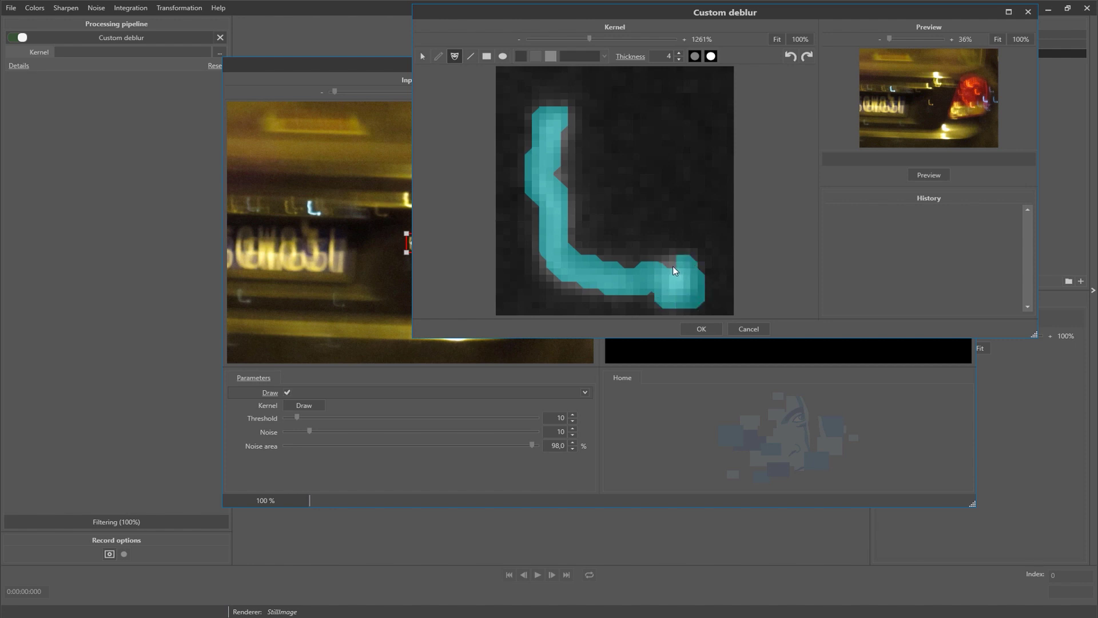
# - Paint the L-shaped blur trail as the kernel, saved as Kernel_Deblur 1_png_01.tif
pyautogui.moveTo(665, 267); pyautogui.dragTo(664, 270)
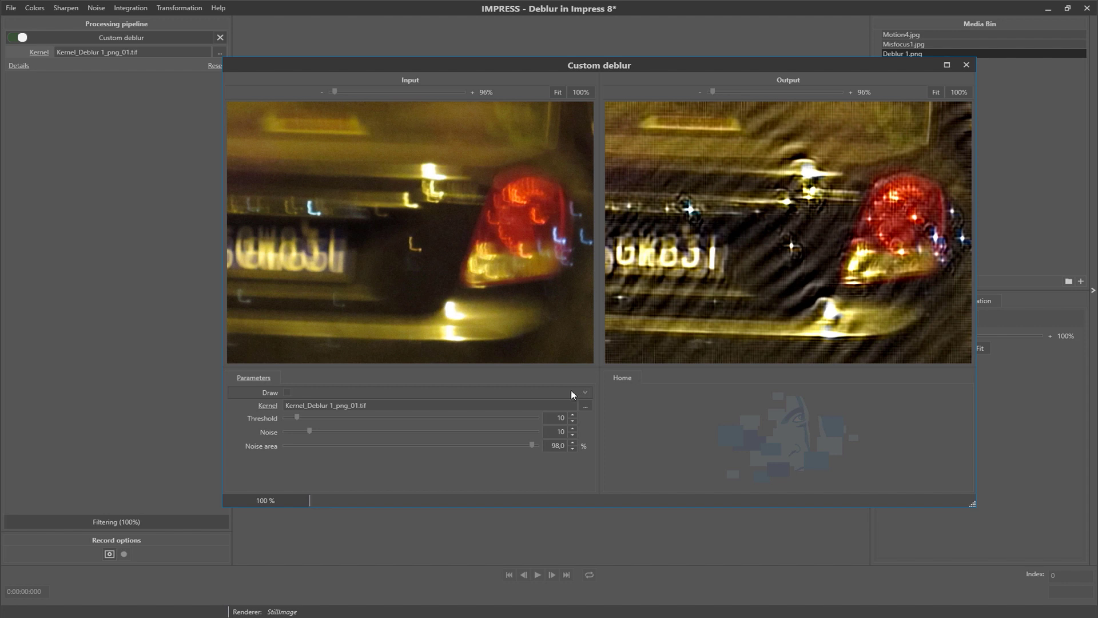
# - Set the Custom deblur Threshold to 194 and Noise to 96
pyautogui.click(529, 417)
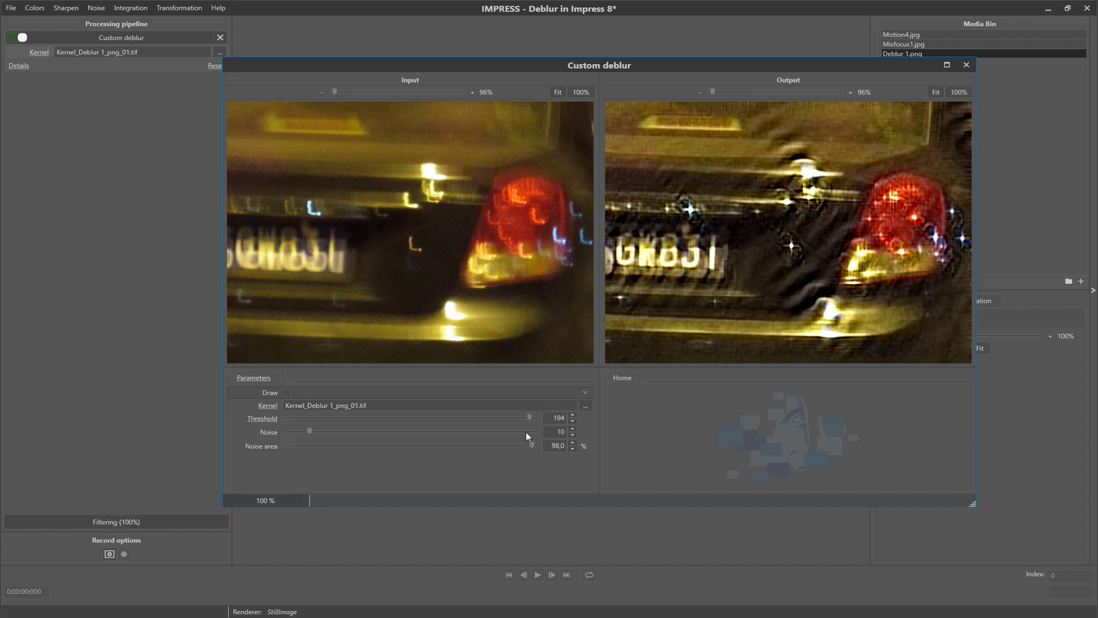
pyautogui.click(527, 432)
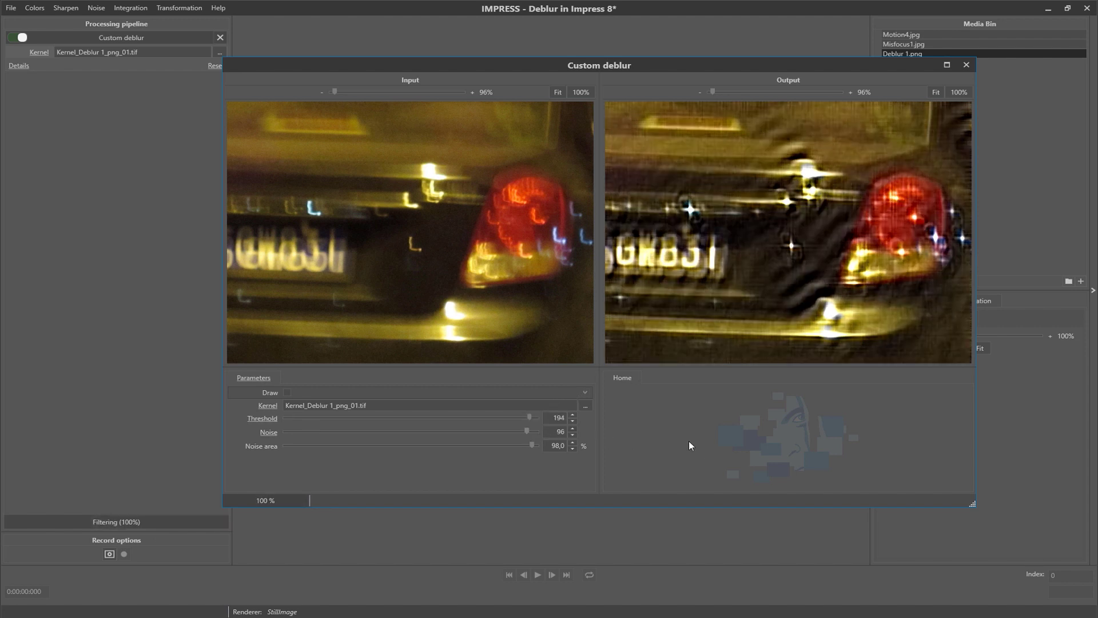